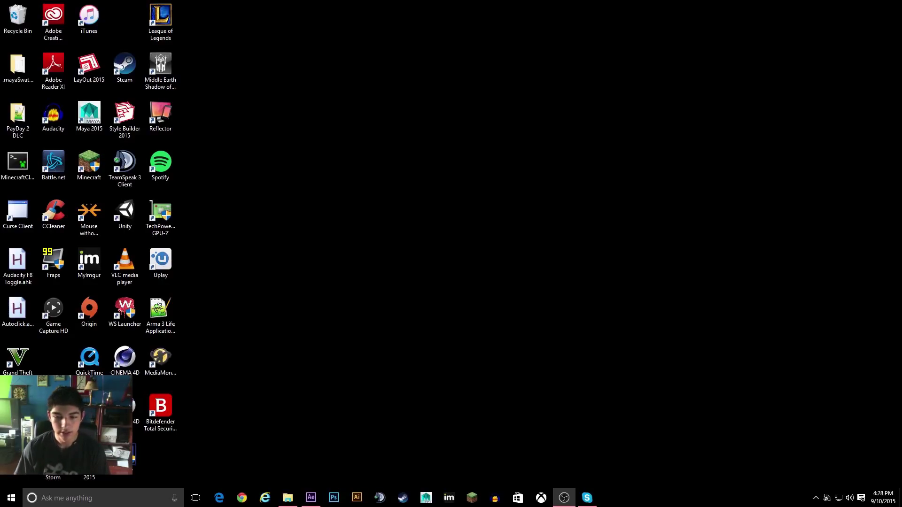
Bring the OBS window onto this display and open its output settings
left_click_drag(1, 86, 327, 87)
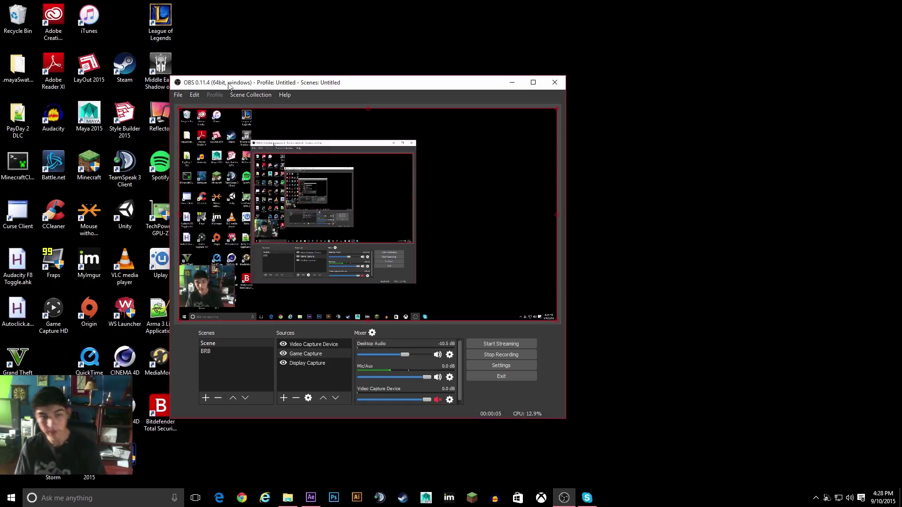
left_click(180, 95)
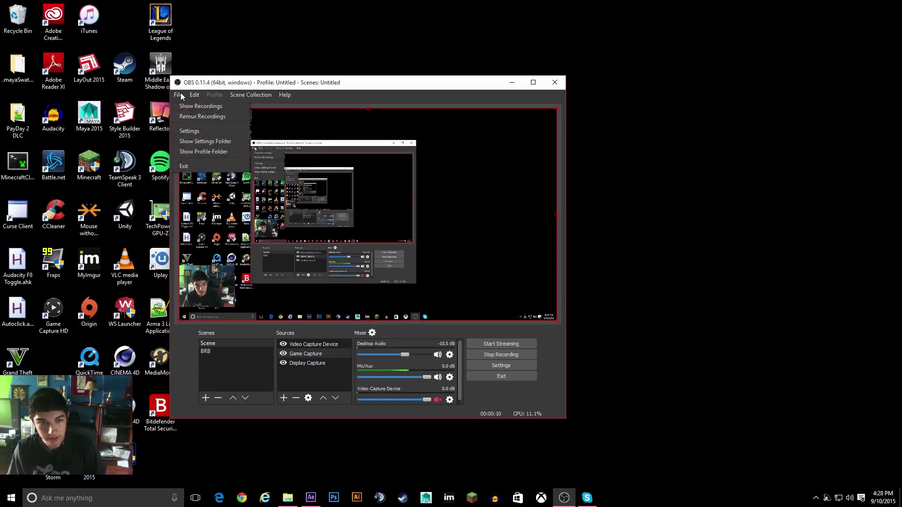
left_click(202, 135)
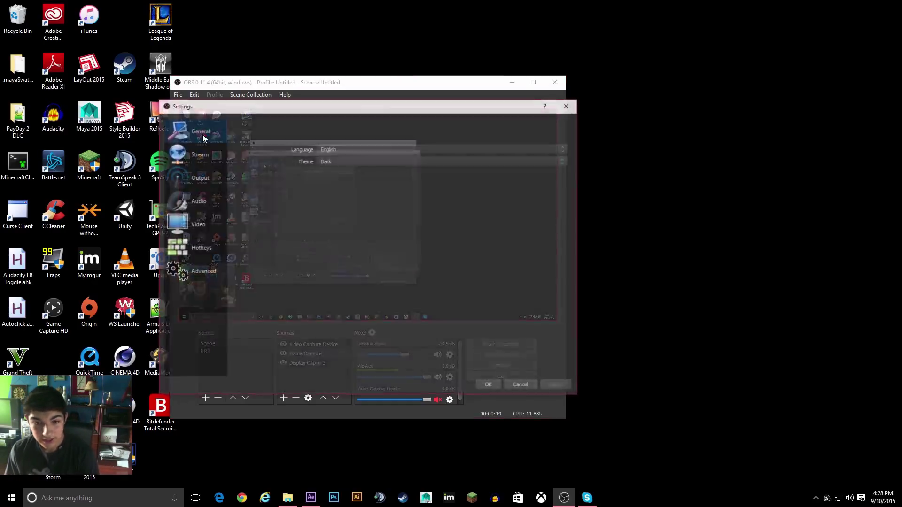
left_click(211, 177)
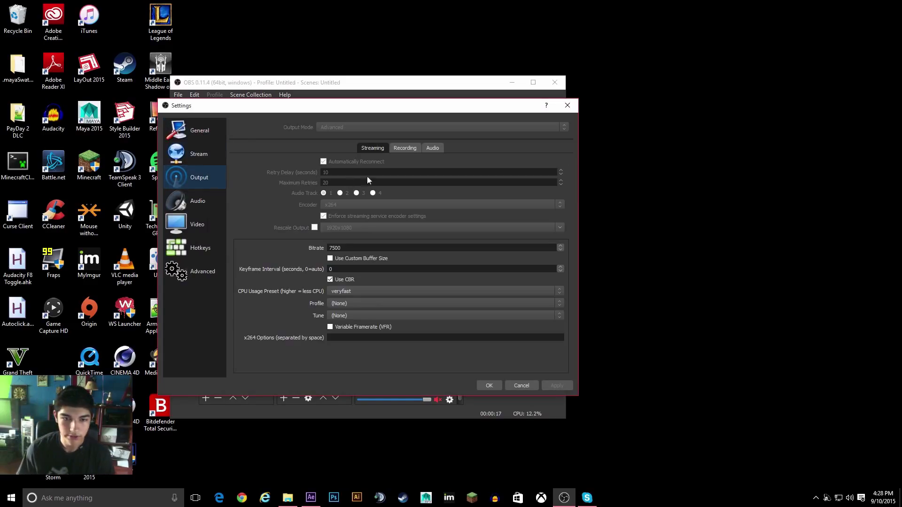
left_click(185, 161)
left_click(185, 184)
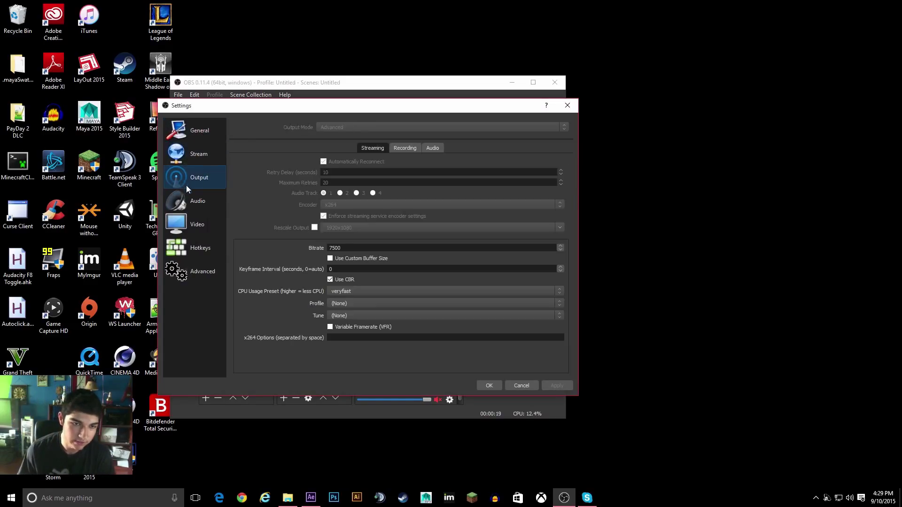
Review the bitrate, custom buffer and keyframe interval in the recording output settings
left_click(402, 148)
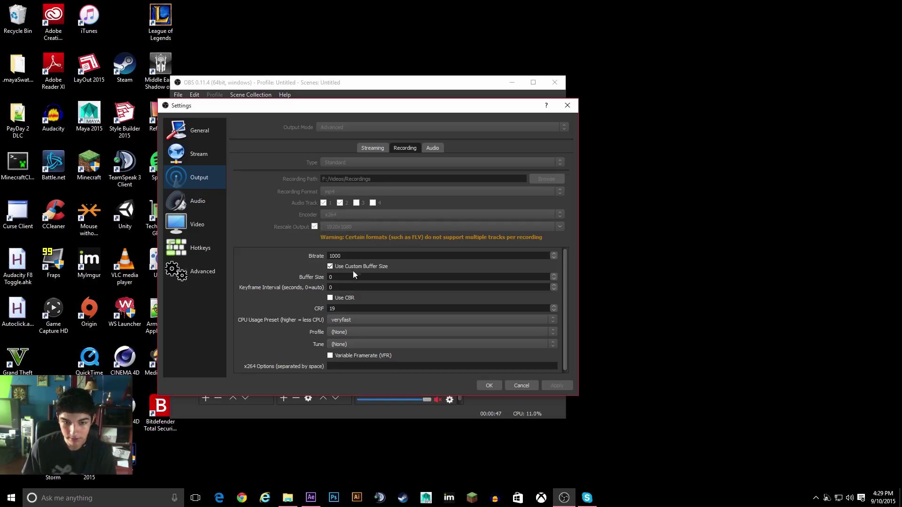
left_click_drag(342, 256, 329, 256)
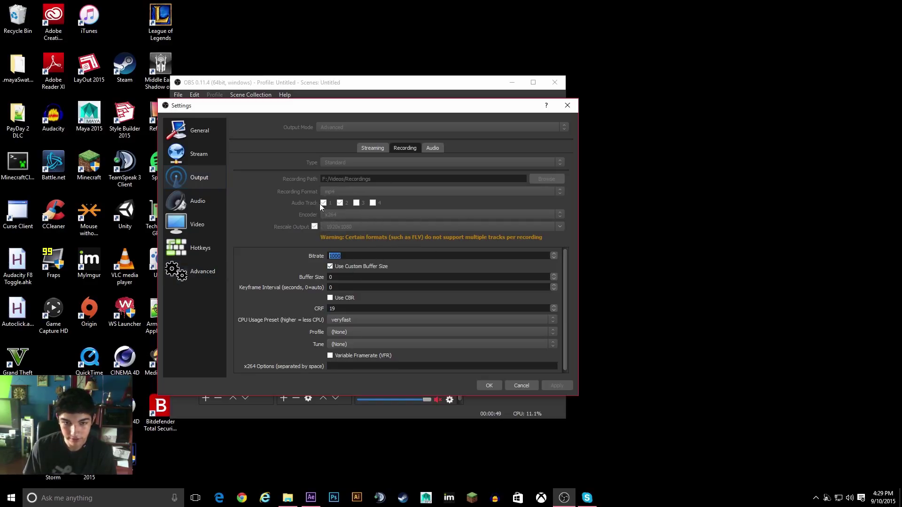
left_click(349, 253)
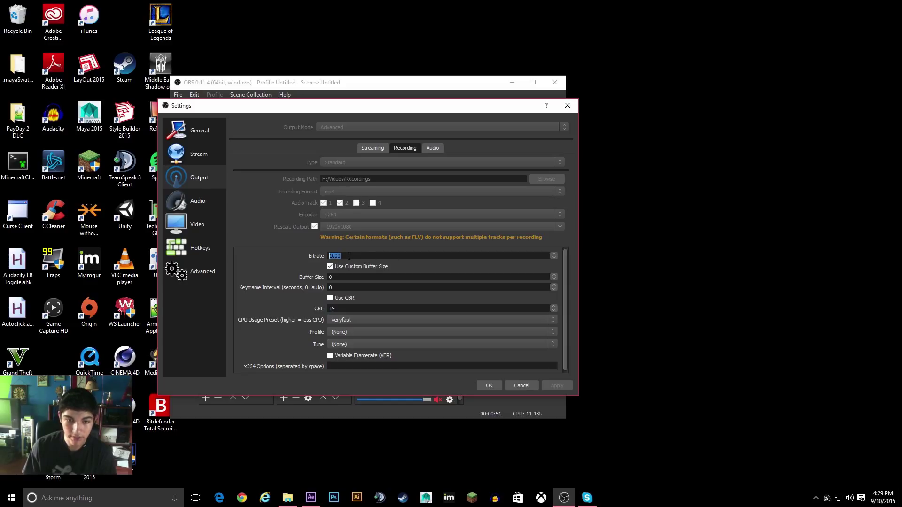
left_click(349, 255)
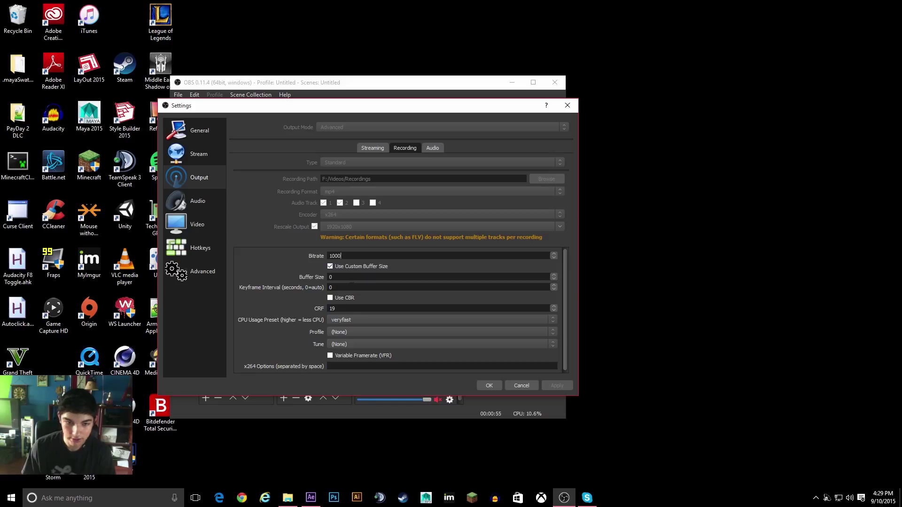
double_click(334, 288)
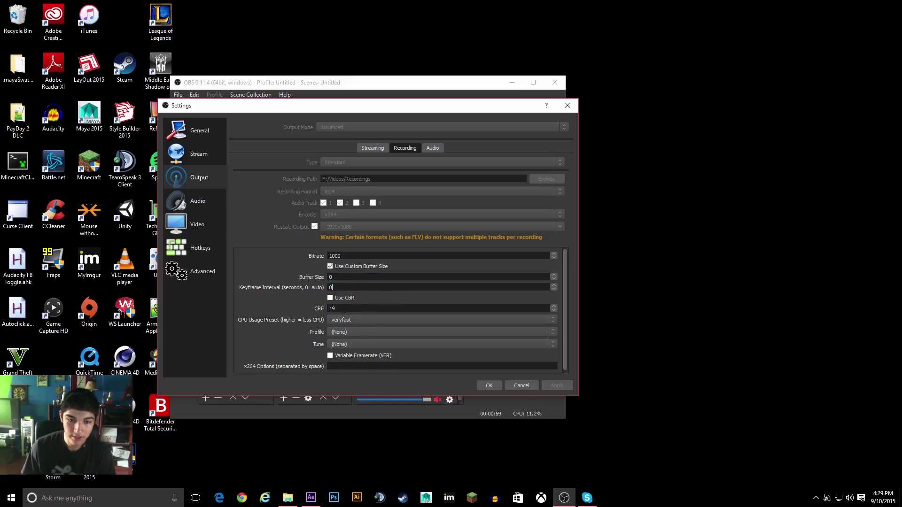
Examine the CRF value and the CPU usage preset of the recording encoder
double_click(331, 308)
left_click(337, 308)
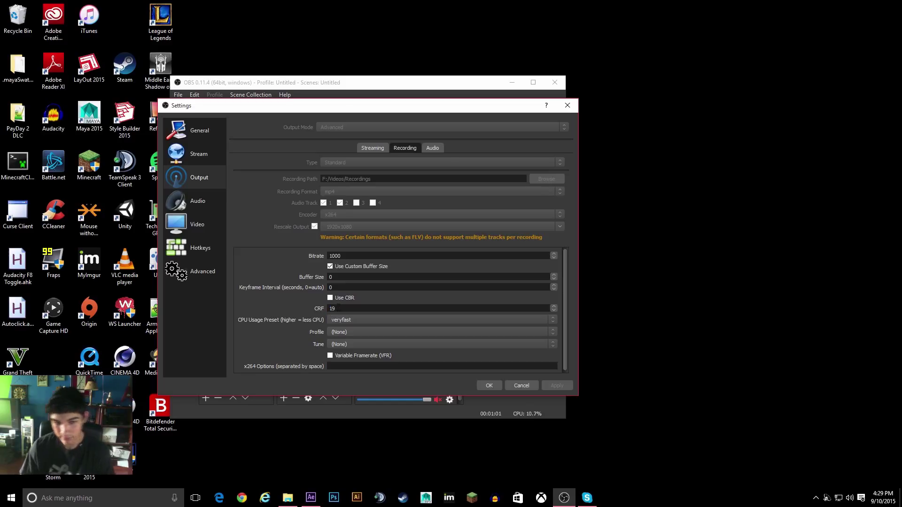
double_click(343, 308)
left_click(344, 308)
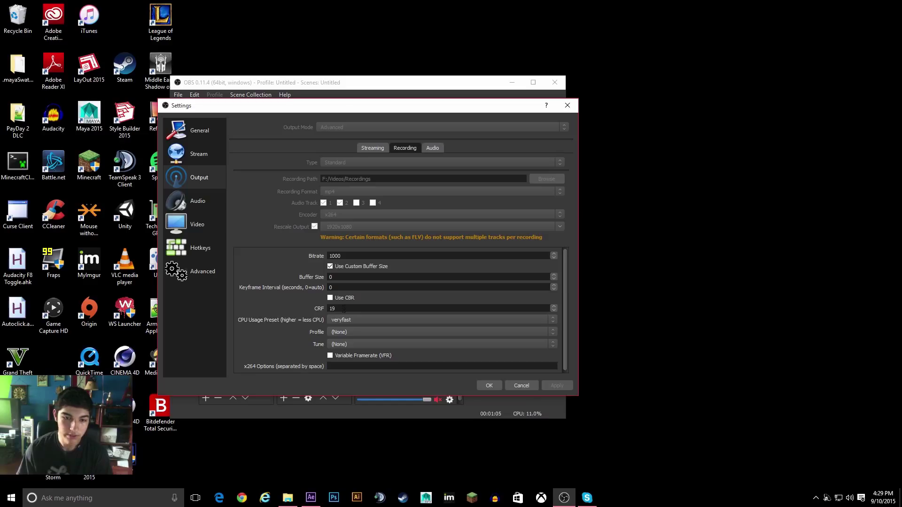
left_click_drag(344, 308, 293, 312)
left_click(346, 308)
left_click_drag(347, 309, 271, 316)
left_click(346, 308)
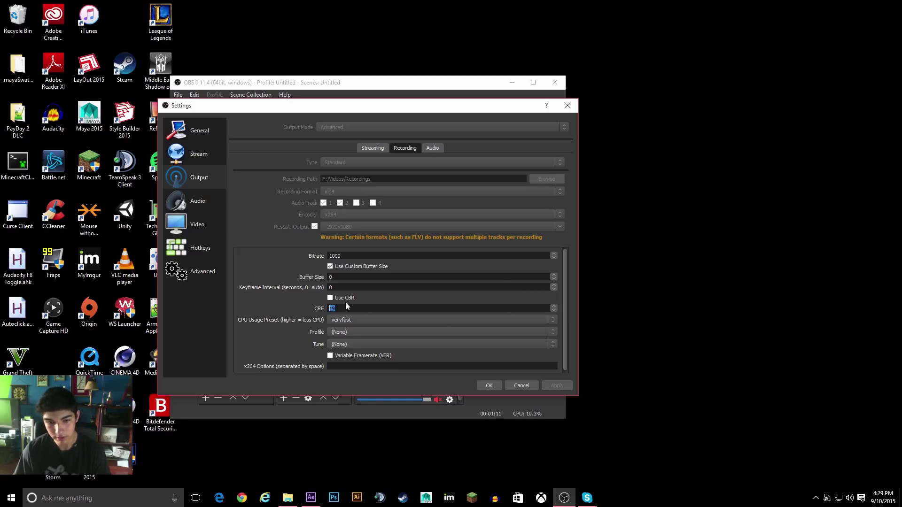
left_click(347, 306)
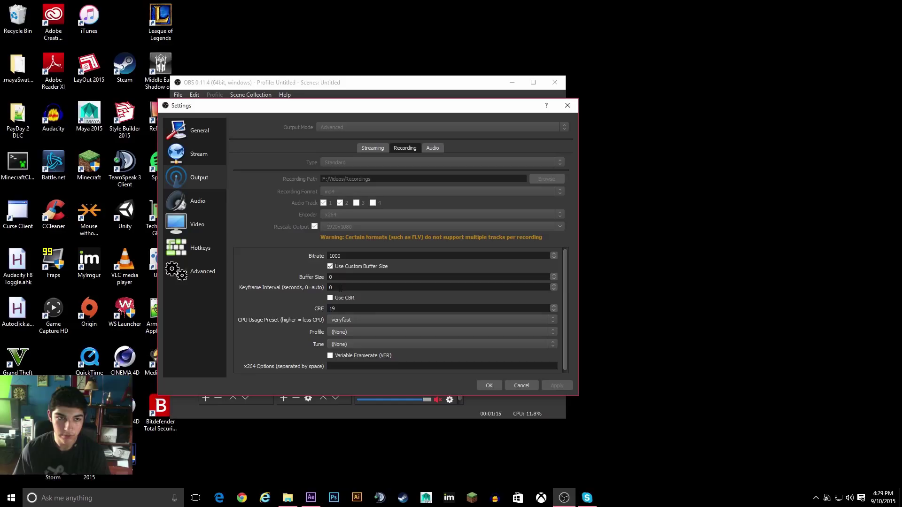
double_click(342, 308)
left_click(345, 311)
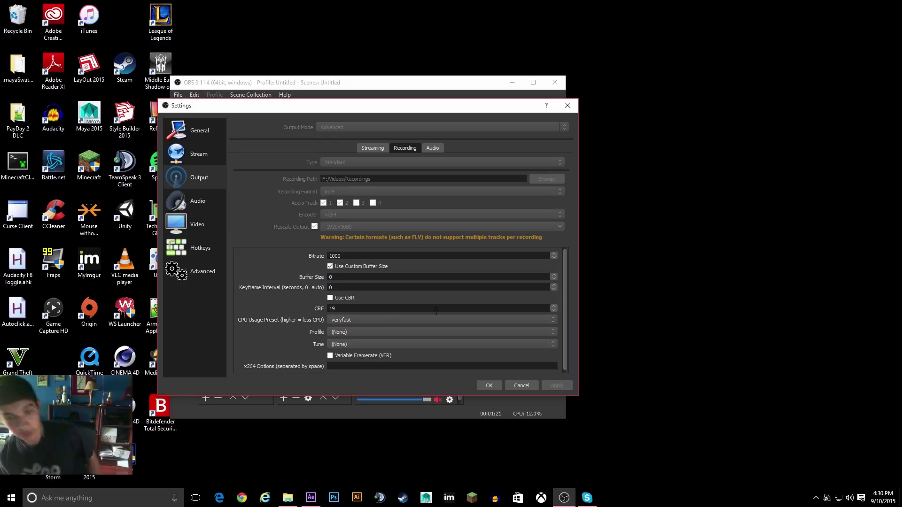
left_click(362, 318)
left_click(363, 318)
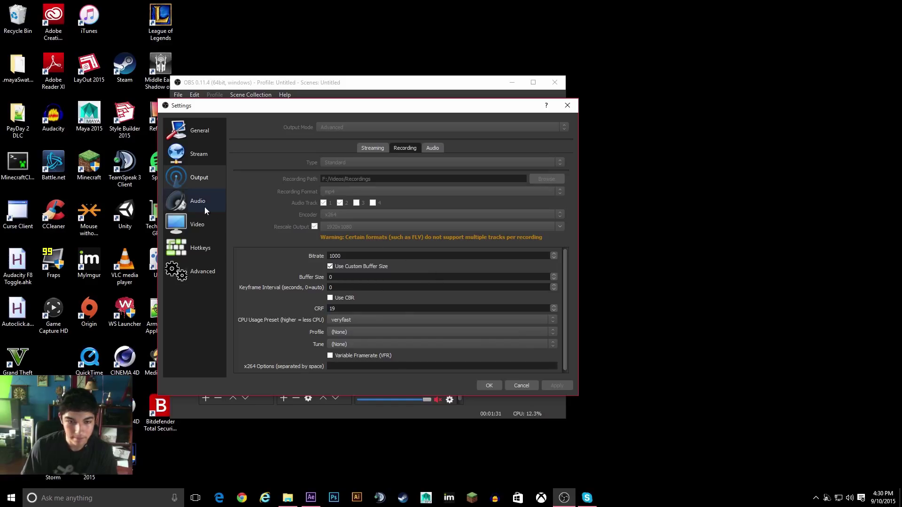
Review the output audio track settings, then the general audio settings including the available channel options
left_click(430, 148)
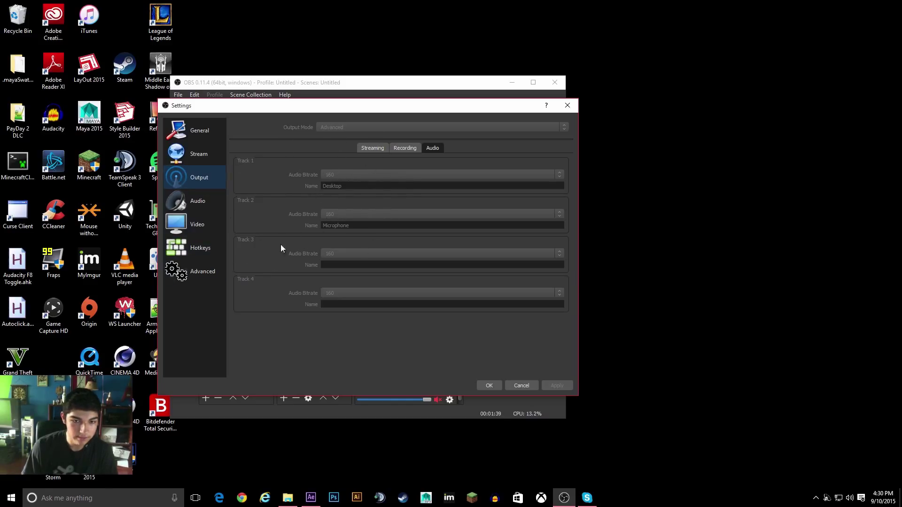
left_click(200, 204)
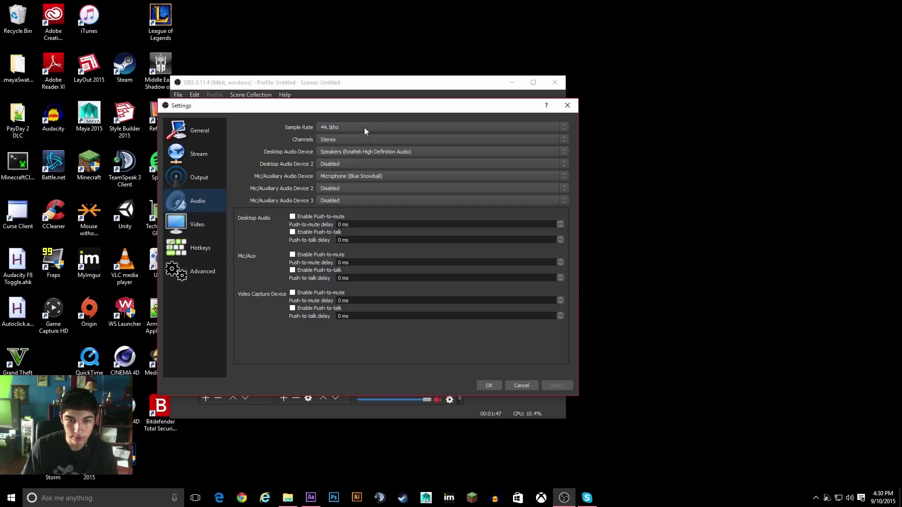
left_click(337, 139)
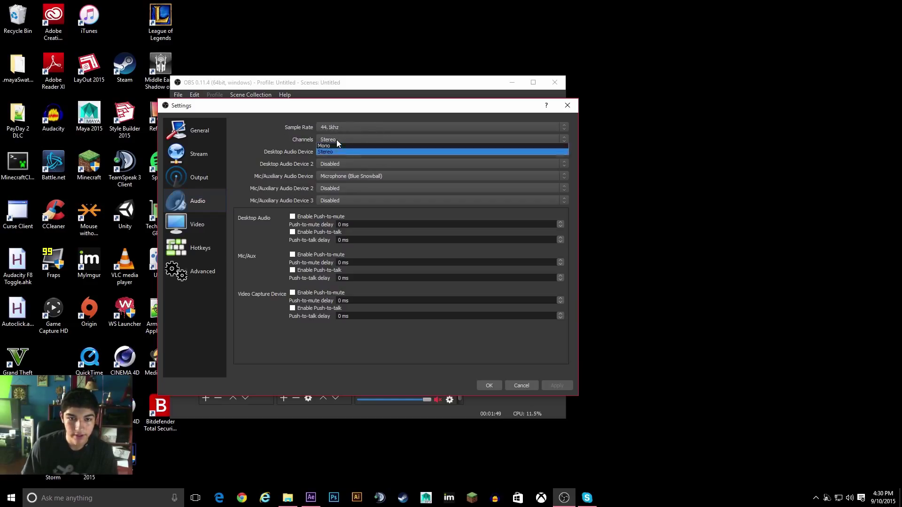
left_click(336, 140)
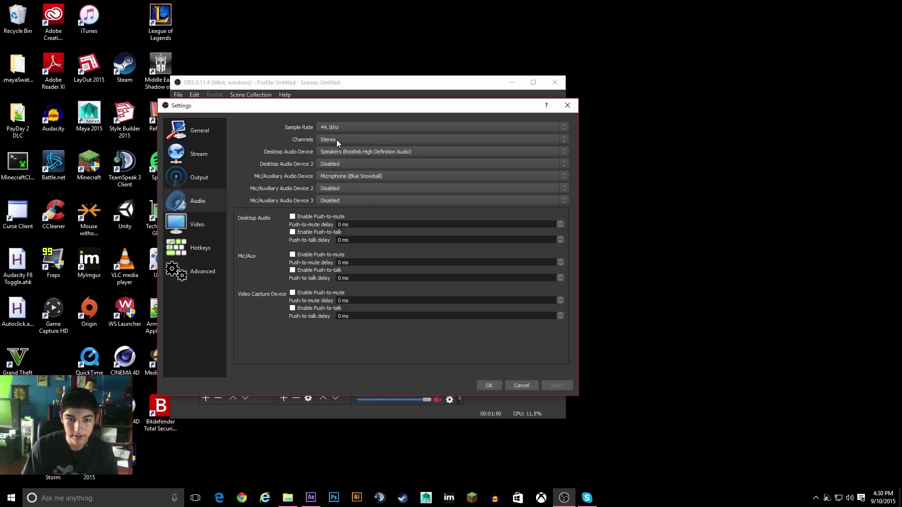
Check the video settings and the advanced audio buffering time, then close the settings
left_click(196, 225)
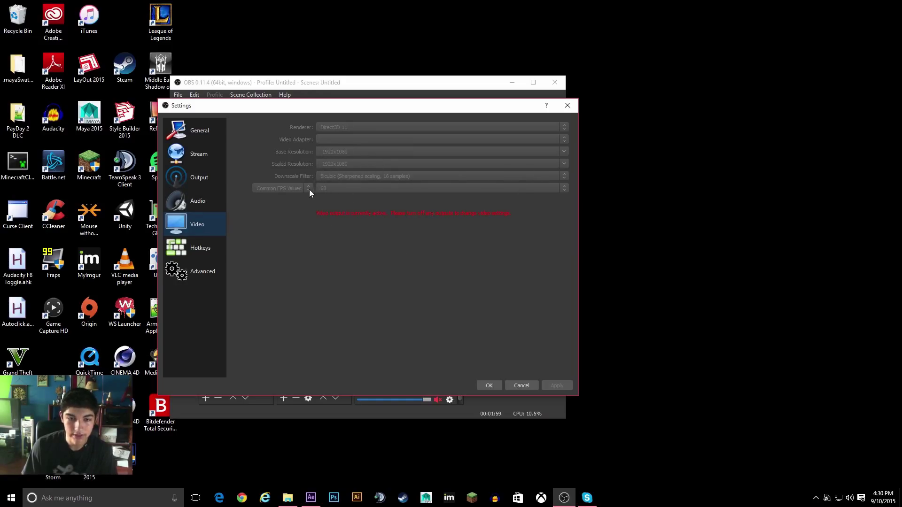
left_click(202, 270)
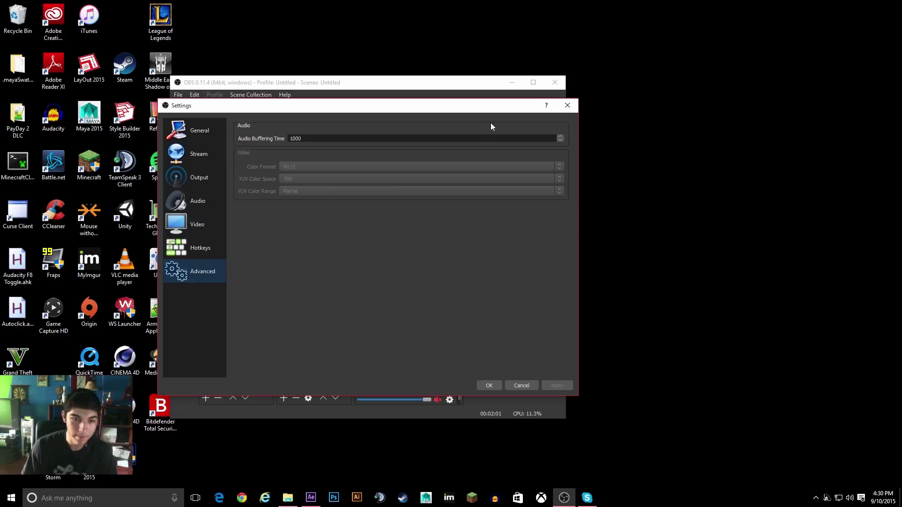
key("Tab")
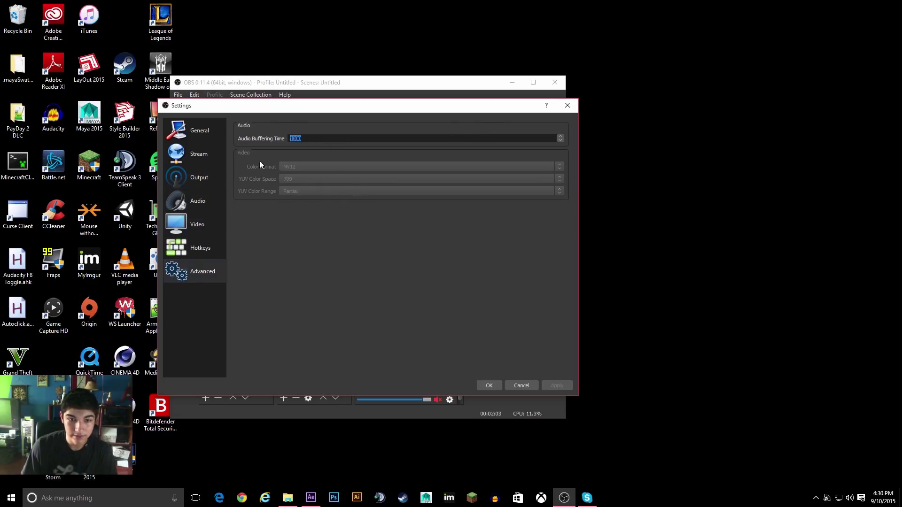
left_click(489, 385)
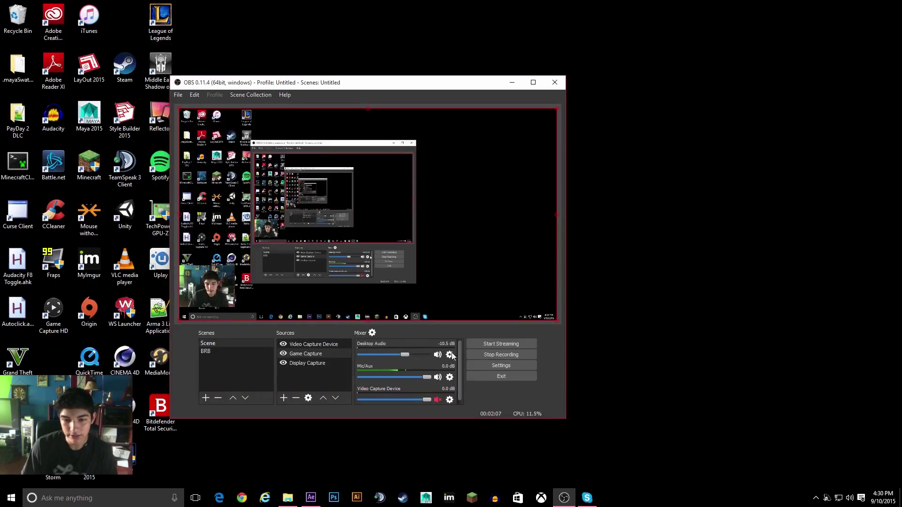
Check the track assignments in the advanced audio properties, then move the OBS window off this display
left_click(372, 333)
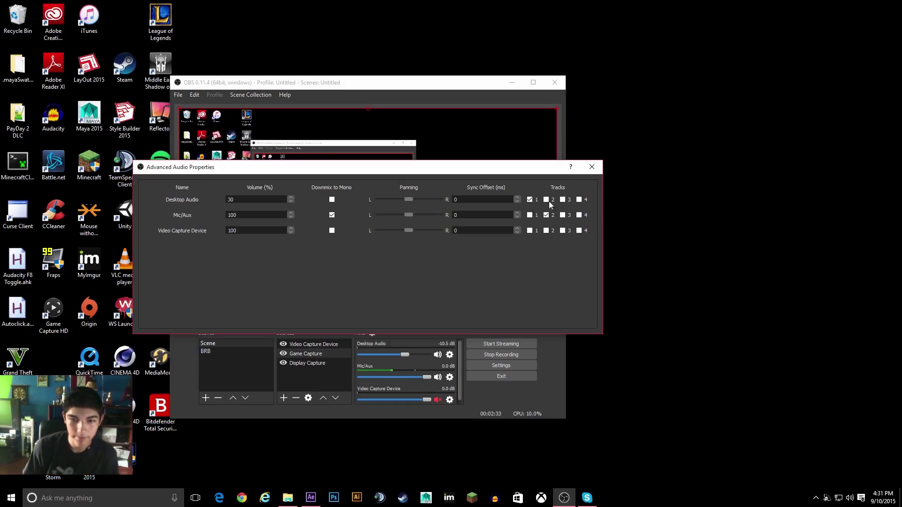
left_click(592, 166)
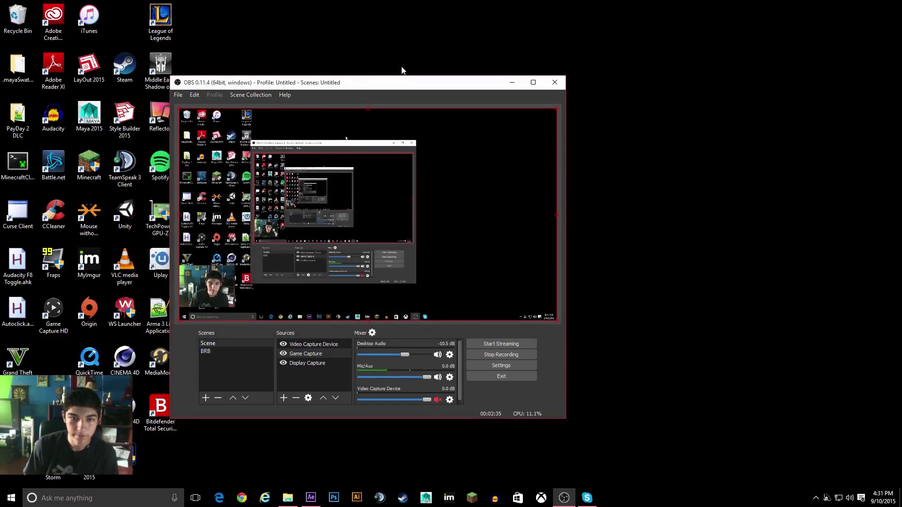
left_click_drag(413, 85, 0, 107)
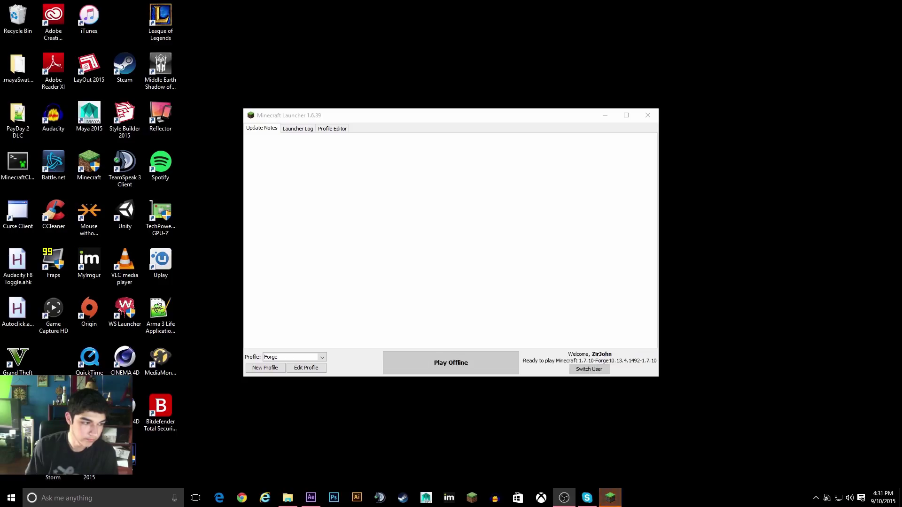
Launch Minecraft with the Forge profile and enter a multiplayer server
left_click(484, 368)
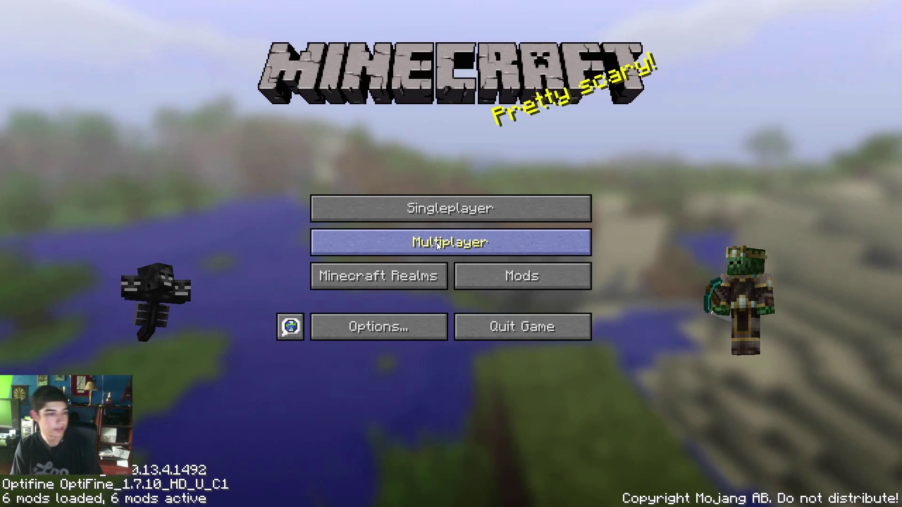
left_click(436, 242)
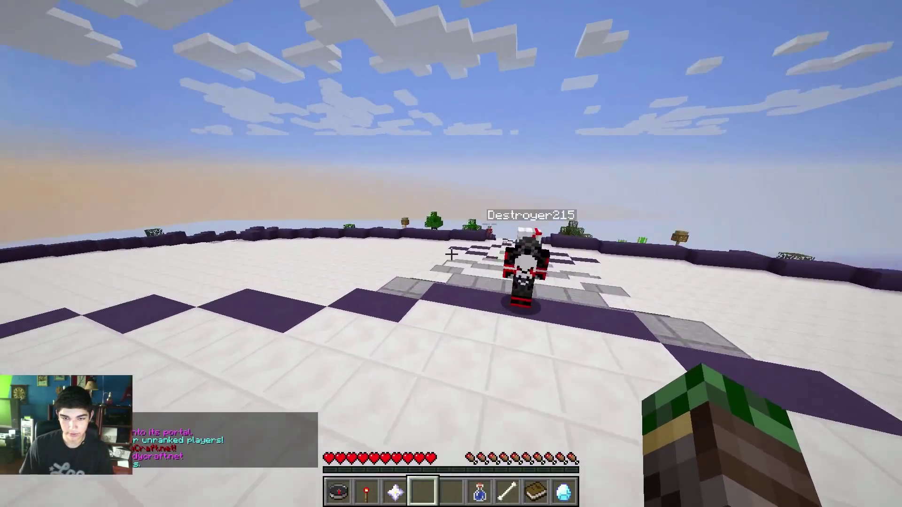
Show the debug overlay and walk from the lobby platform into the garden to examine the frame rate while recording
key("F3")
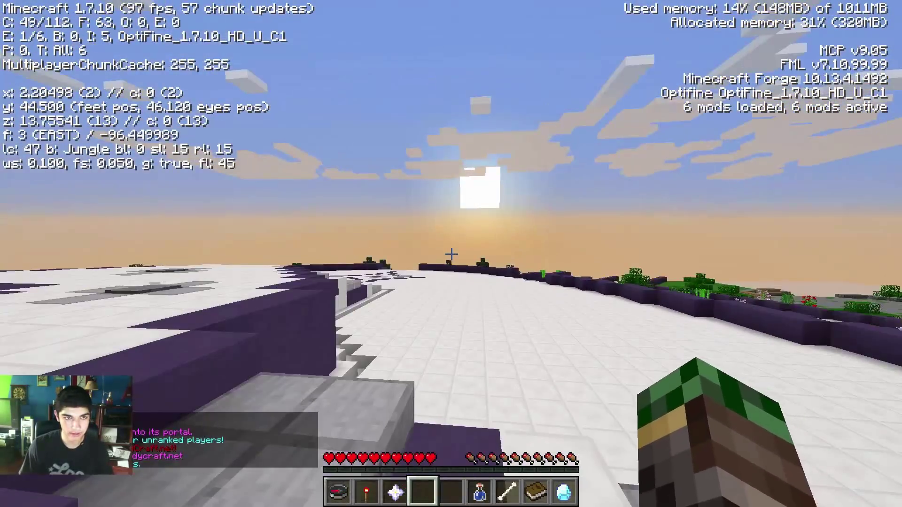
key("w")
key("space")
key("w")
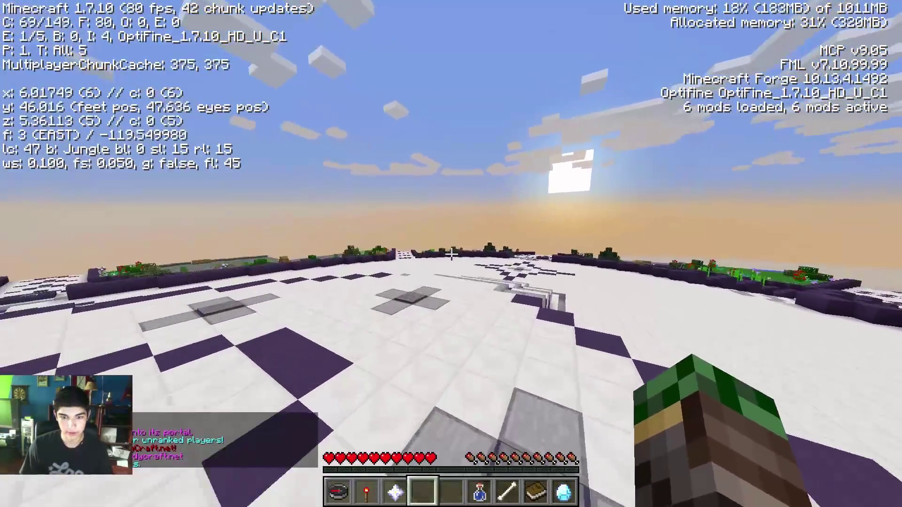
key("w")
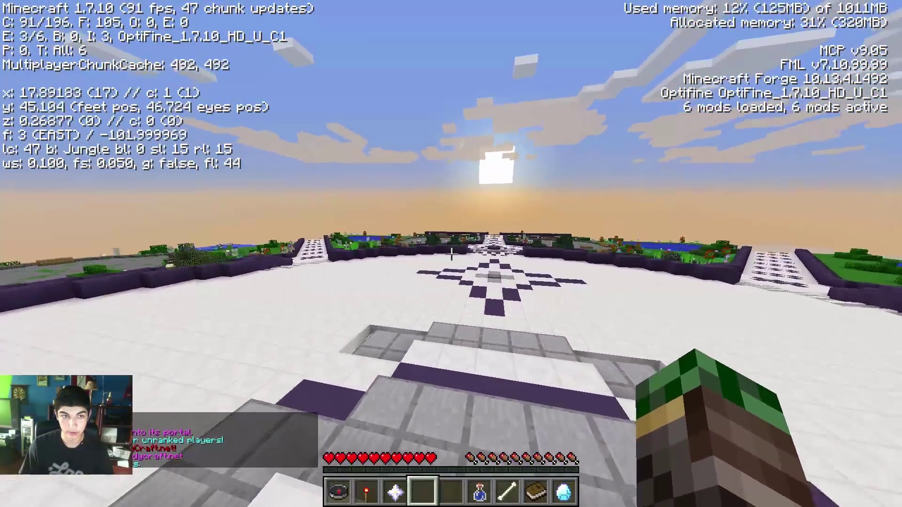
key("w")
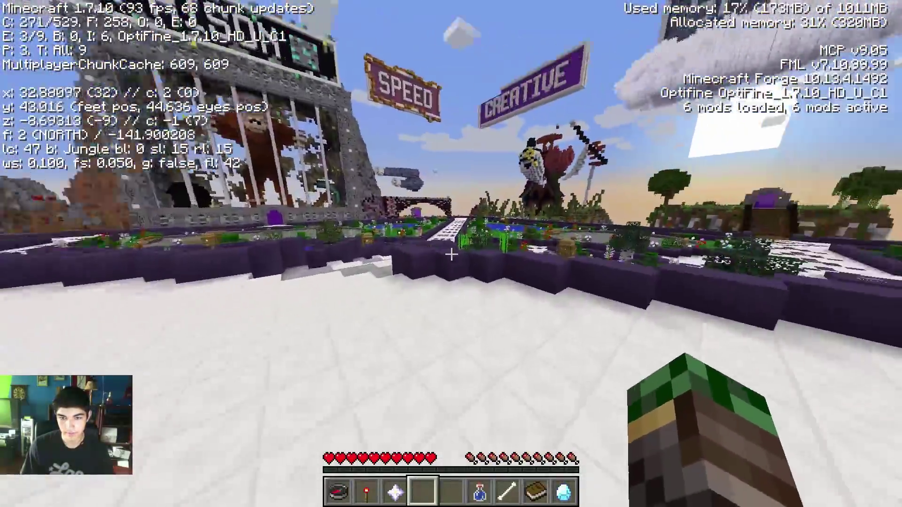
key("w")
key("shift")
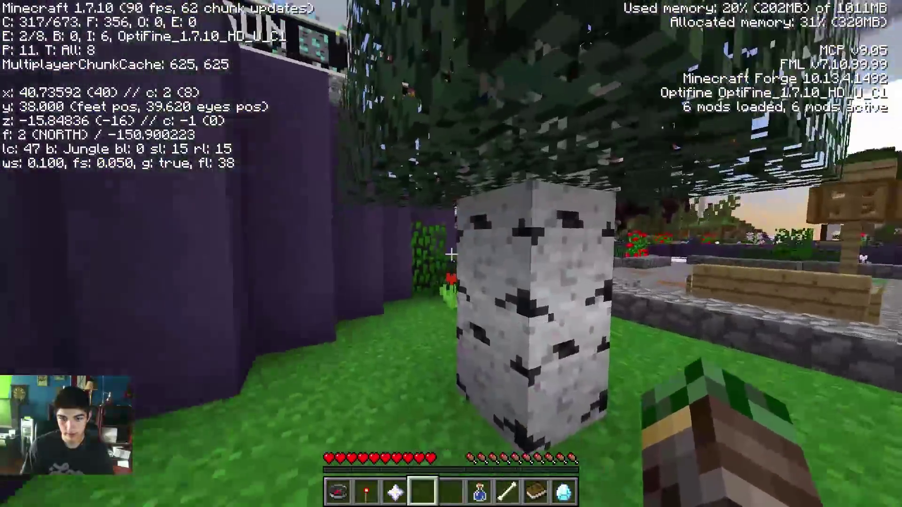
key("w")
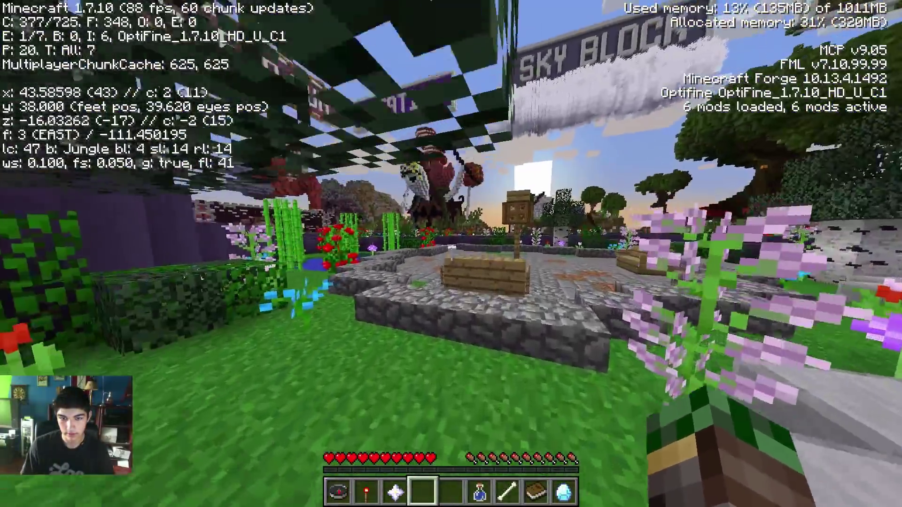
Walk and jump around the stone plaza with the wooden benches to examine the frame rate in the debug overlay while recording
key("space")
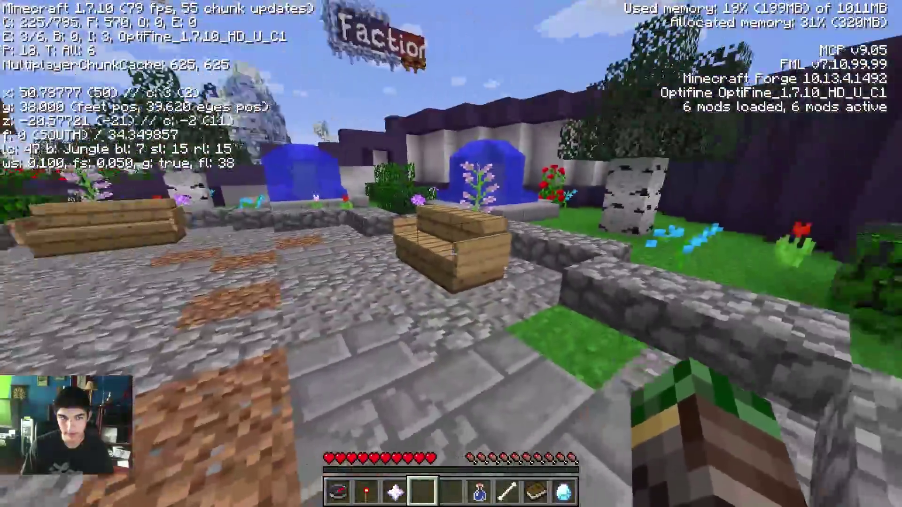
key("w")
key("space")
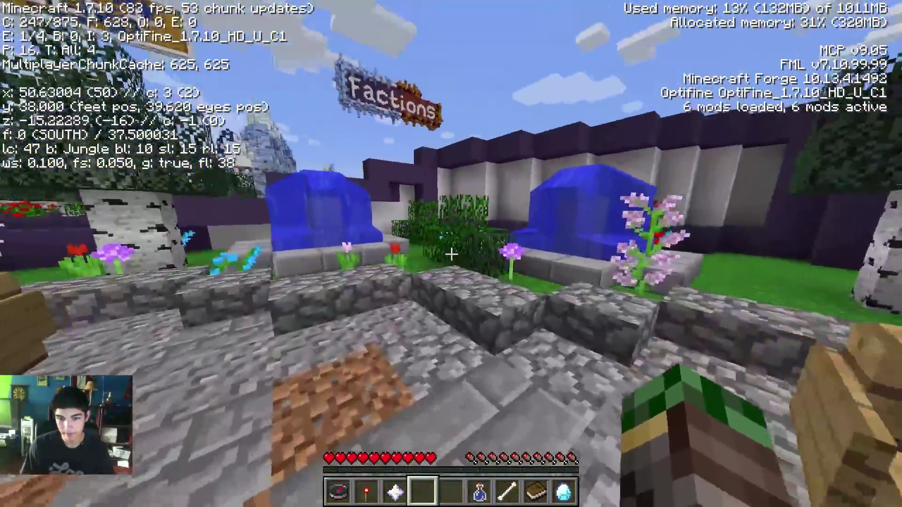
key("w")
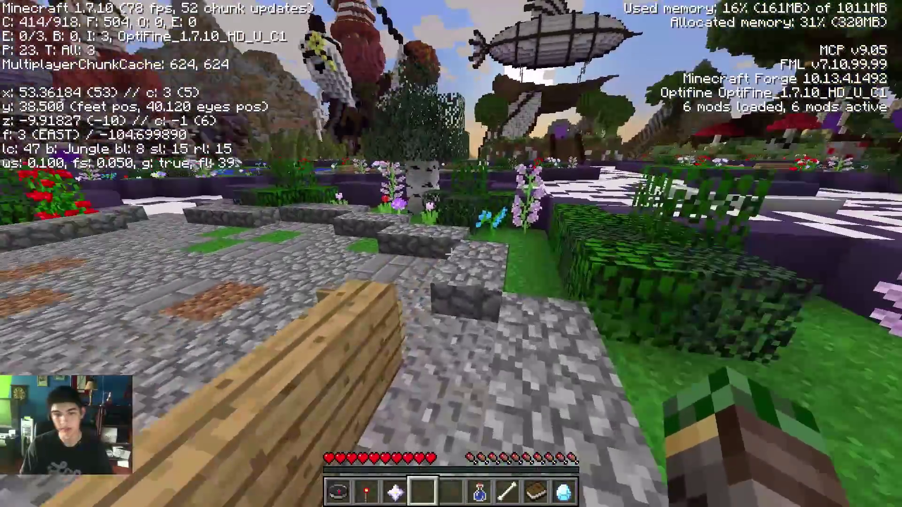
key("w")
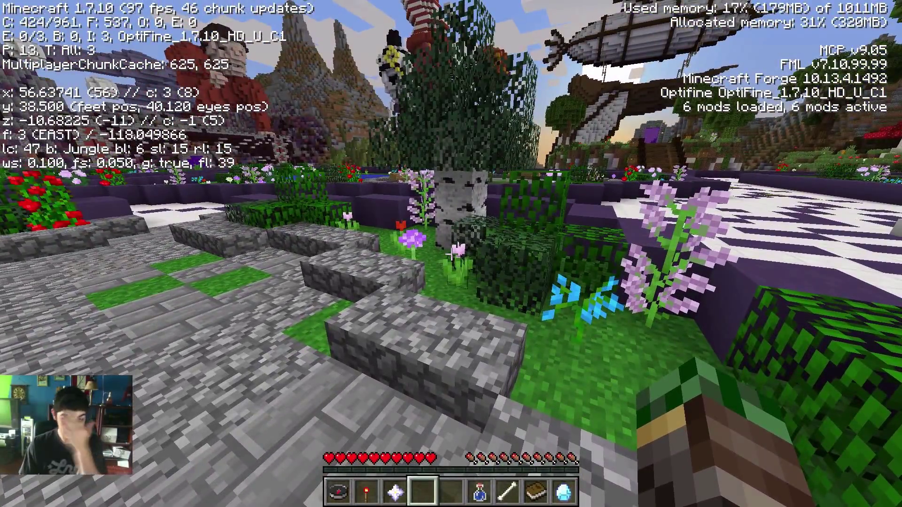
key("w")
key("space")
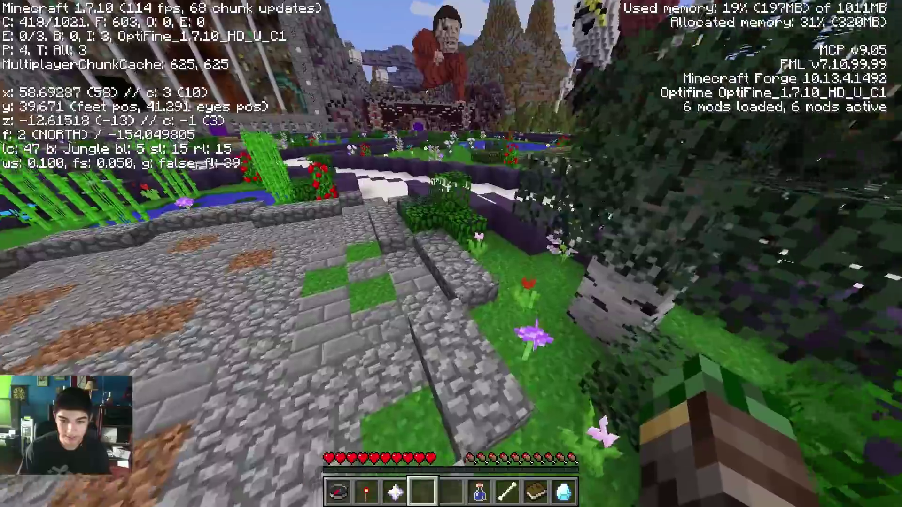
key("w")
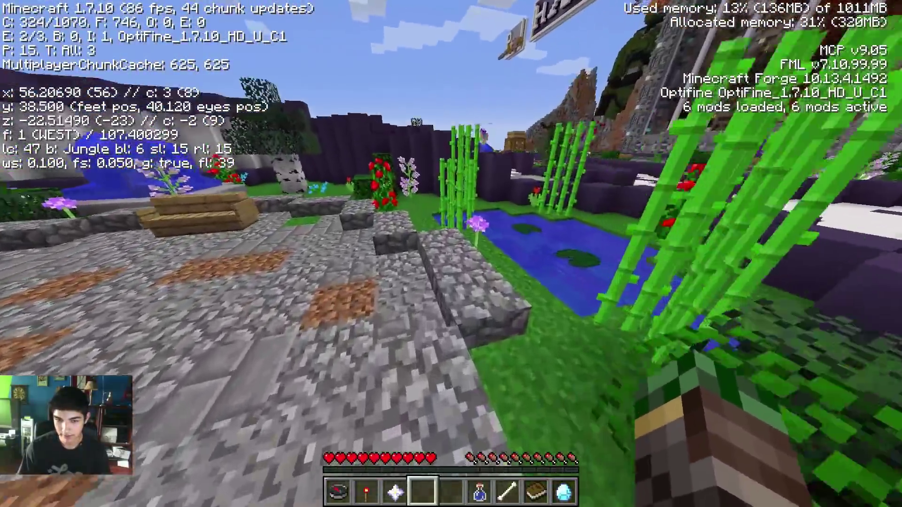
key("w")
key("space")
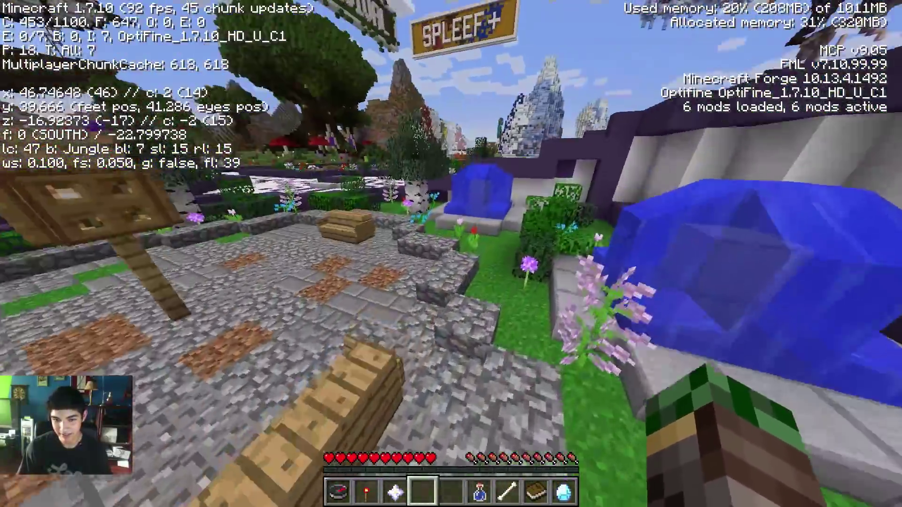